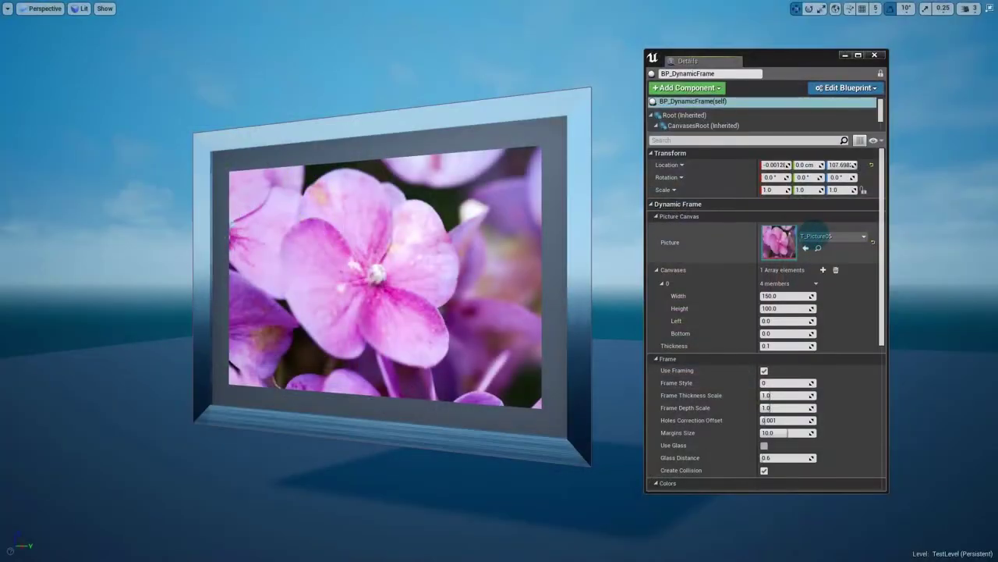
Step: Swap the framed photo to T_Picture06, then to the T_Picture09 Santa photo
left_click(812, 235)
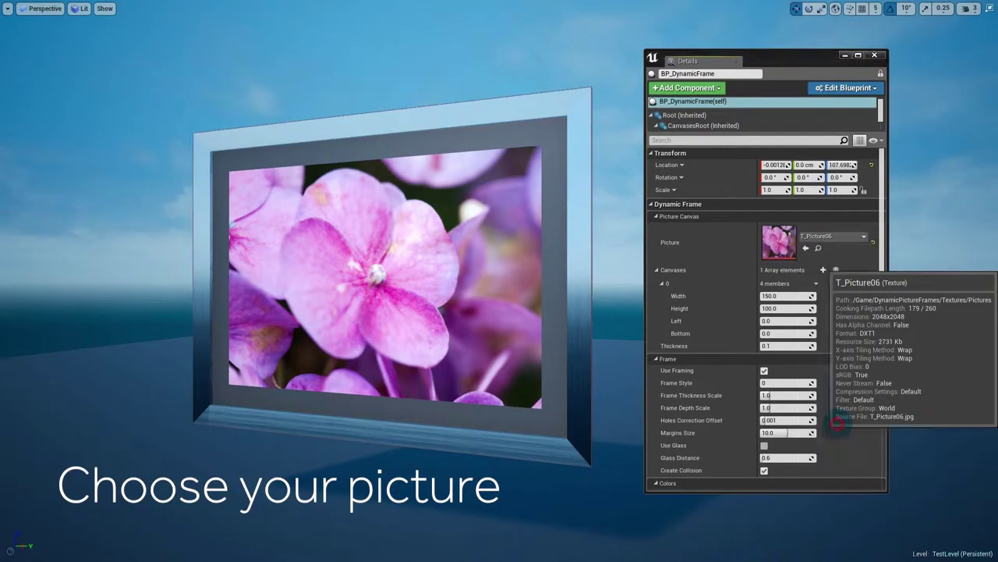
left_click(843, 421)
left_click(833, 236)
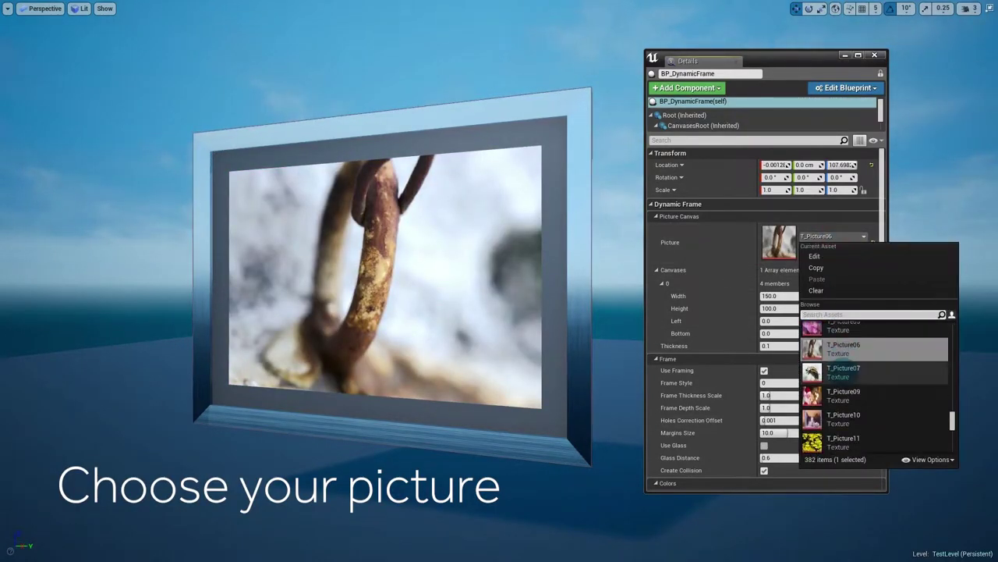
left_click(835, 390)
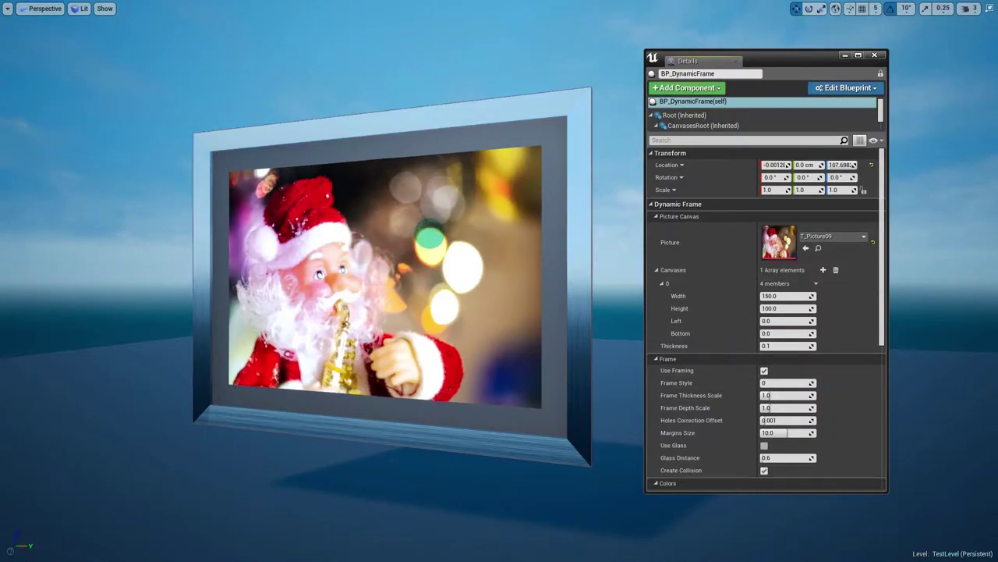
Step: Narrow the canvas width and set the Picture to the T_Picture12 building photo
mouse_move(773, 295)
left_mouse_down()
mouse_move(803, 295)
mouse_move(772, 296)
mouse_move(796, 312)
left_mouse_up()
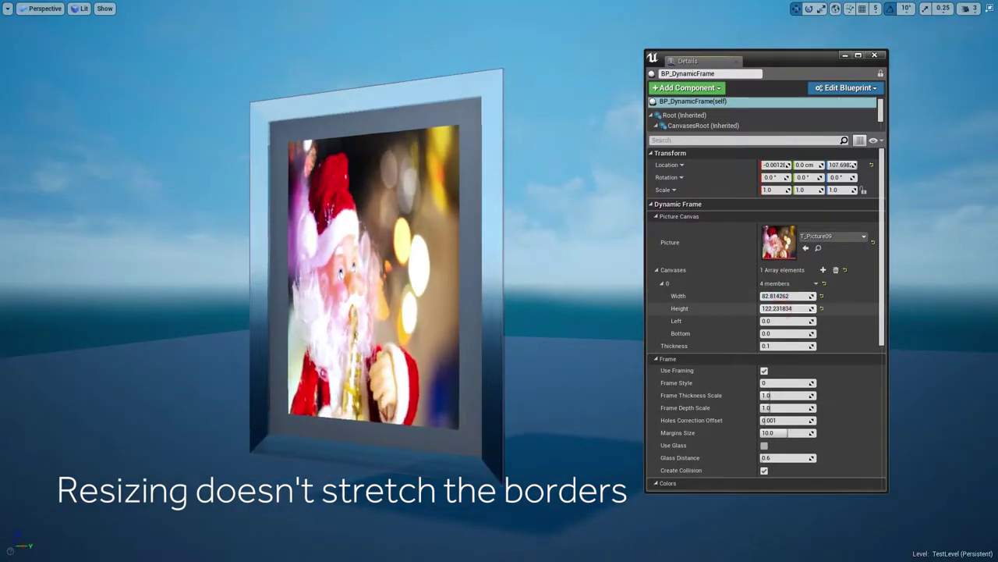
left_click(815, 235)
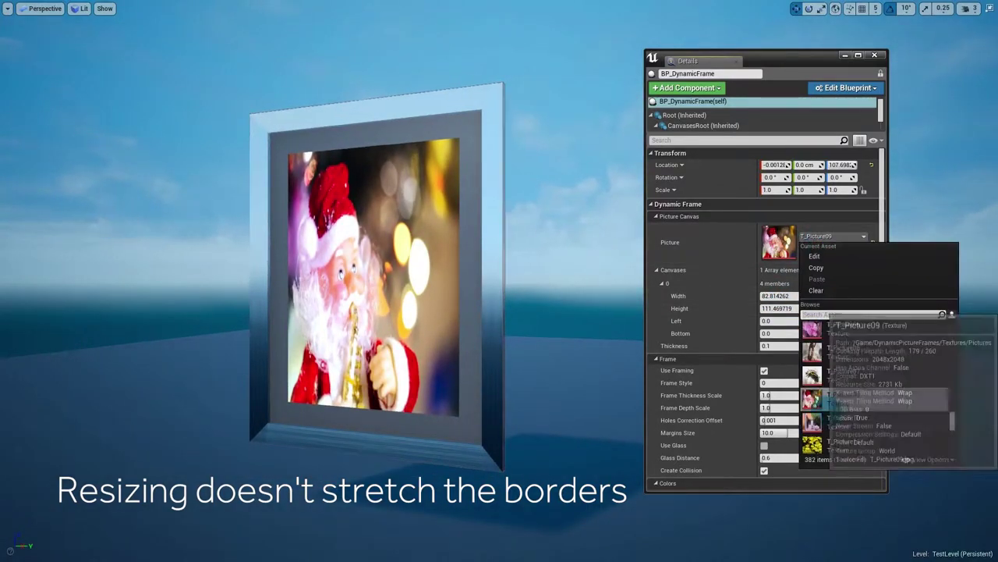
scroll(851, 412, "down", 1)
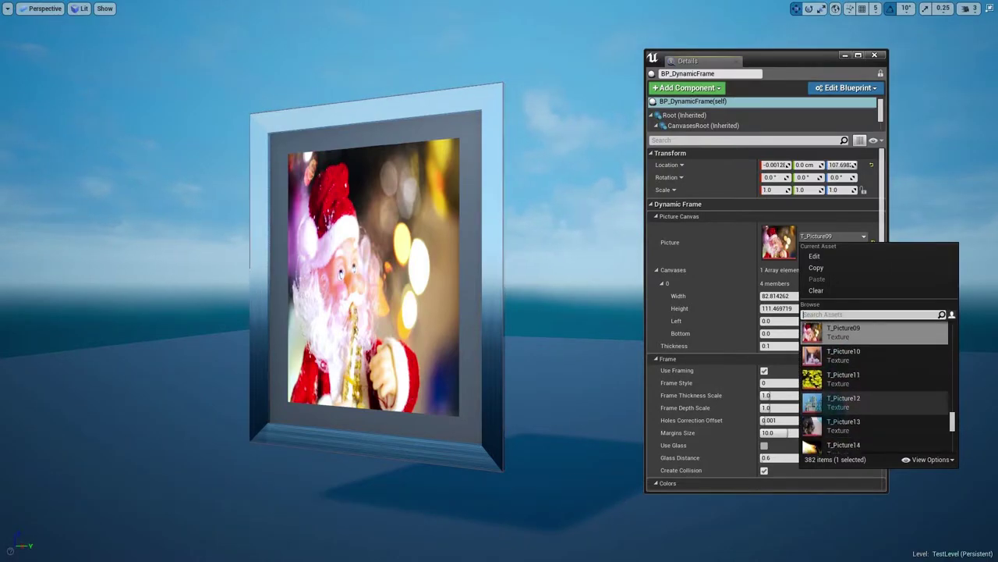
left_click(844, 434)
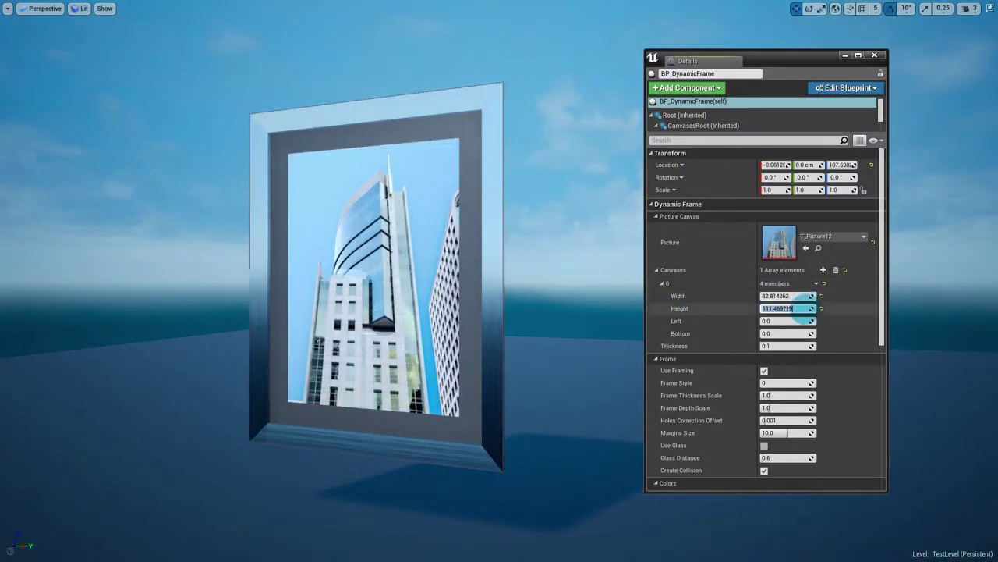
Step: Make the canvas taller, about 83 by 126, and scale the frame in the viewport
left_click_drag(843, 310, 866, 309)
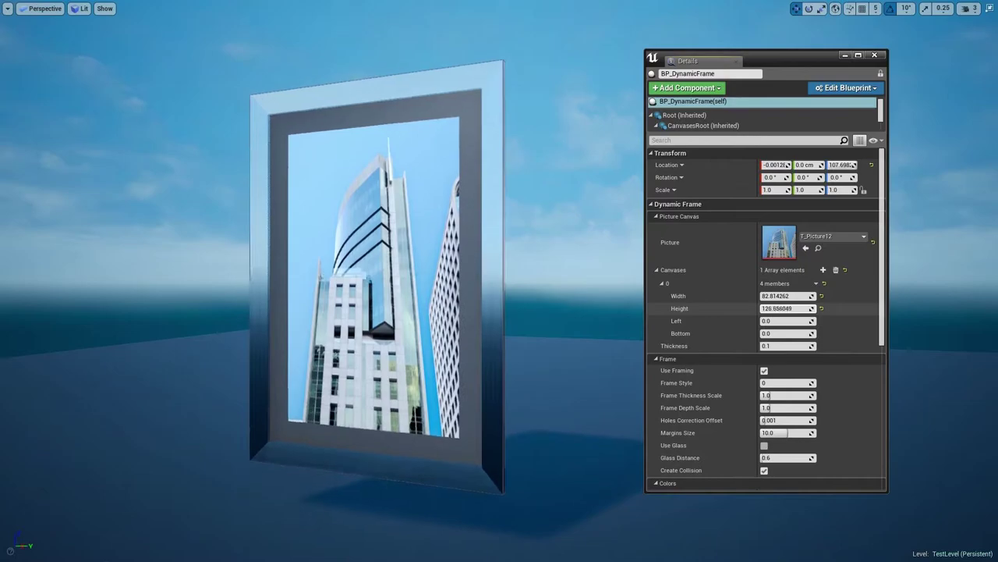
left_click_drag(801, 308, 804, 308)
key("r")
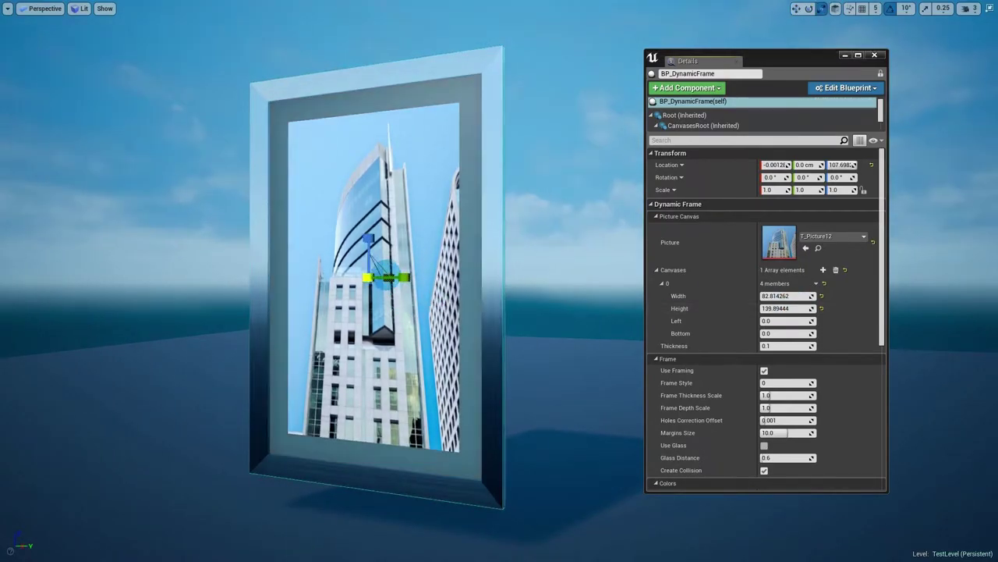
mouse_move(366, 277)
left_mouse_down()
mouse_move(331, 306)
mouse_move(406, 258)
mouse_move(374, 279)
mouse_move(417, 279)
left_mouse_up()
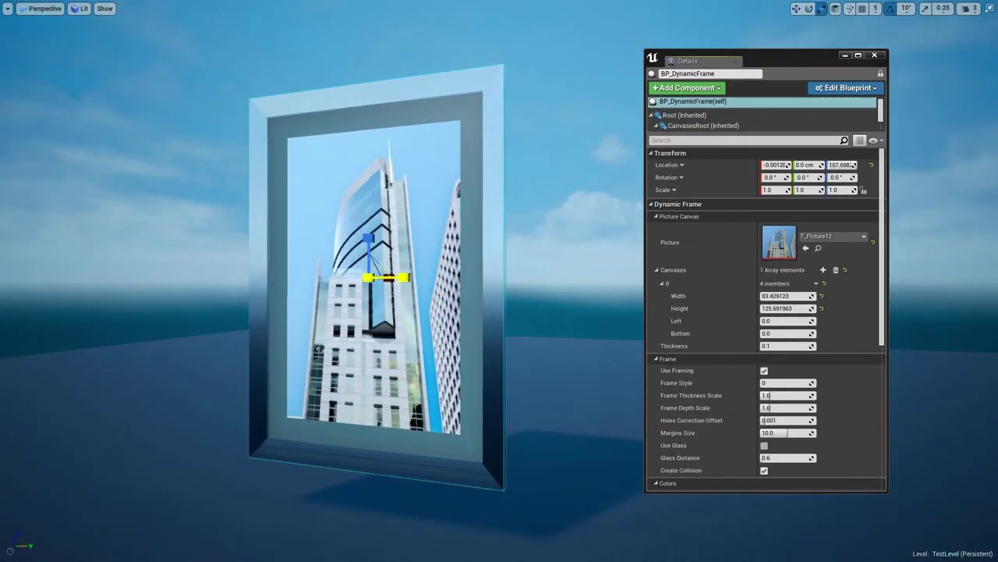
Step: Toggle Use Framing off and back on, then cycle through the frame styles
scroll(780, 291, "down", 3)
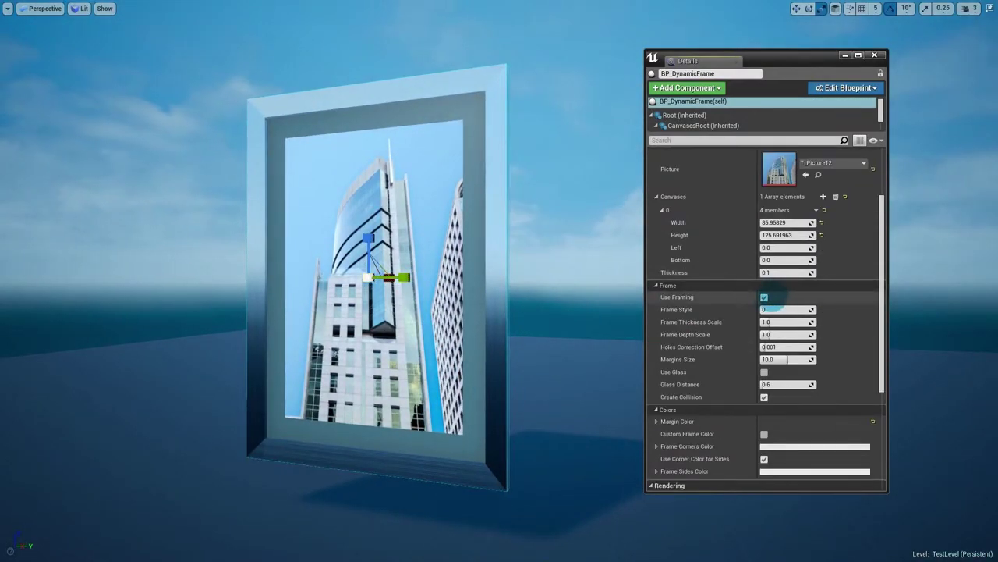
left_click(764, 298)
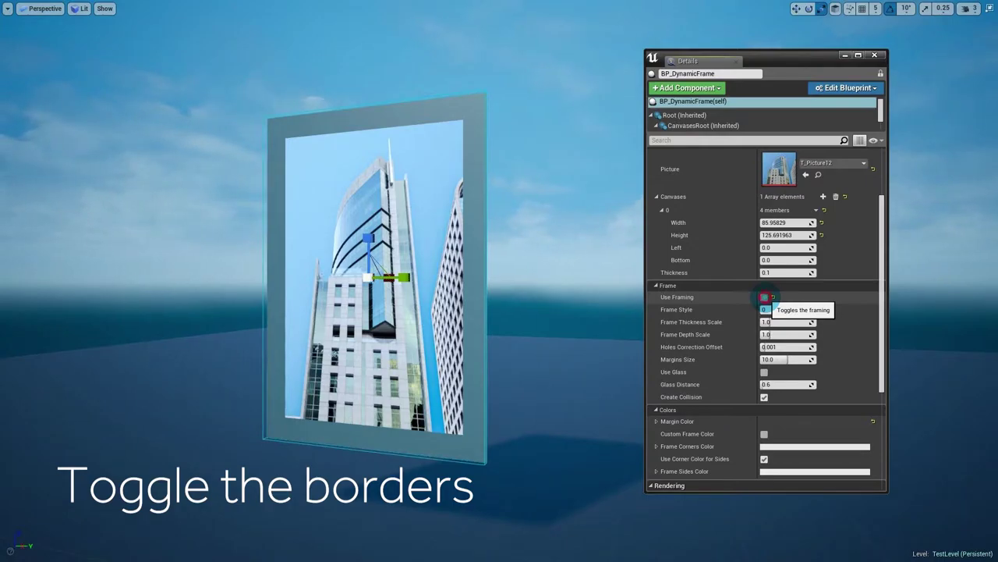
left_click(765, 297)
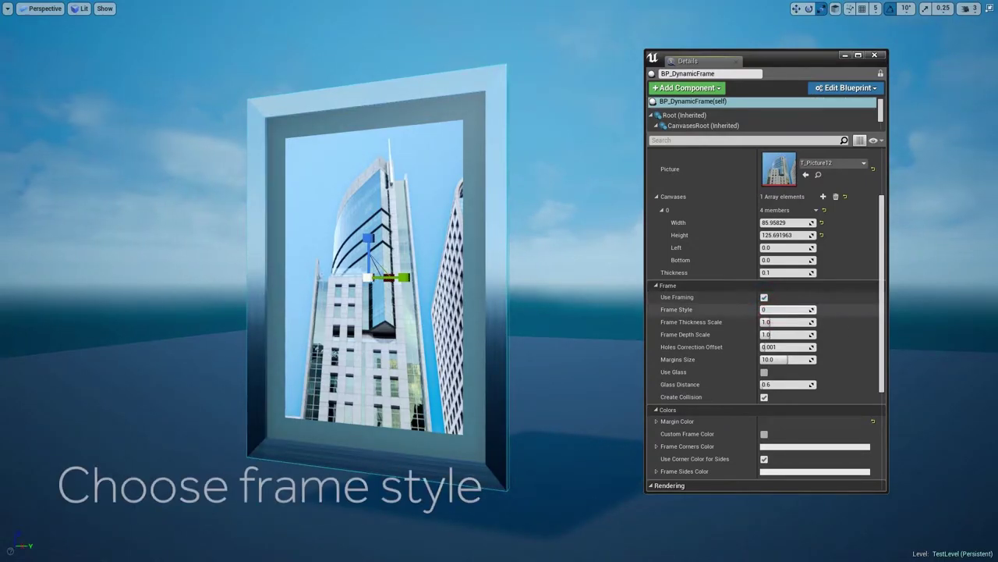
mouse_move(764, 310)
left_mouse_down()
mouse_move(789, 309)
mouse_move(764, 322)
mouse_move(784, 321)
left_mouse_up()
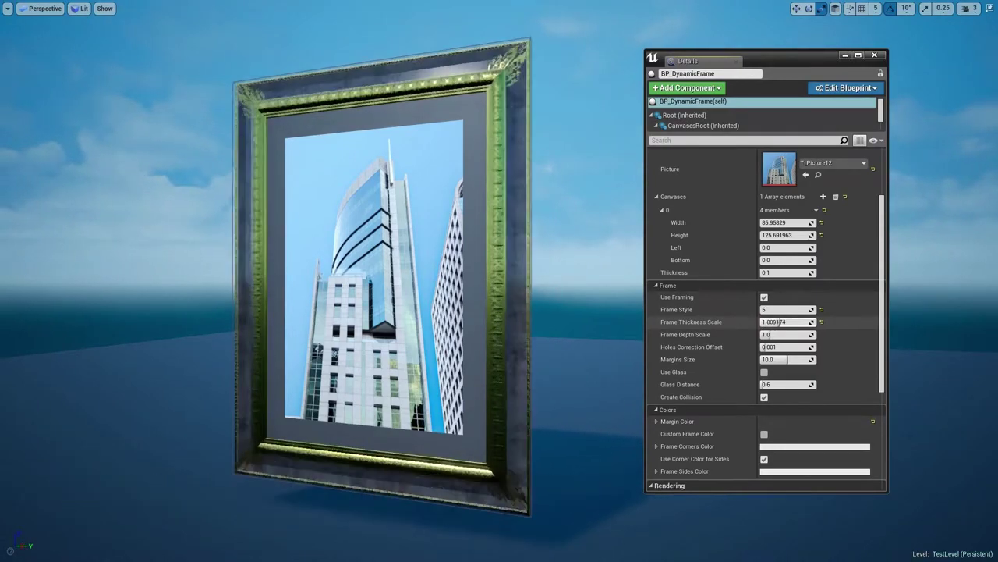
Step: Enter frame depth values 5 and 0.1, then drag the moulding depth to about 2.44
type("532")
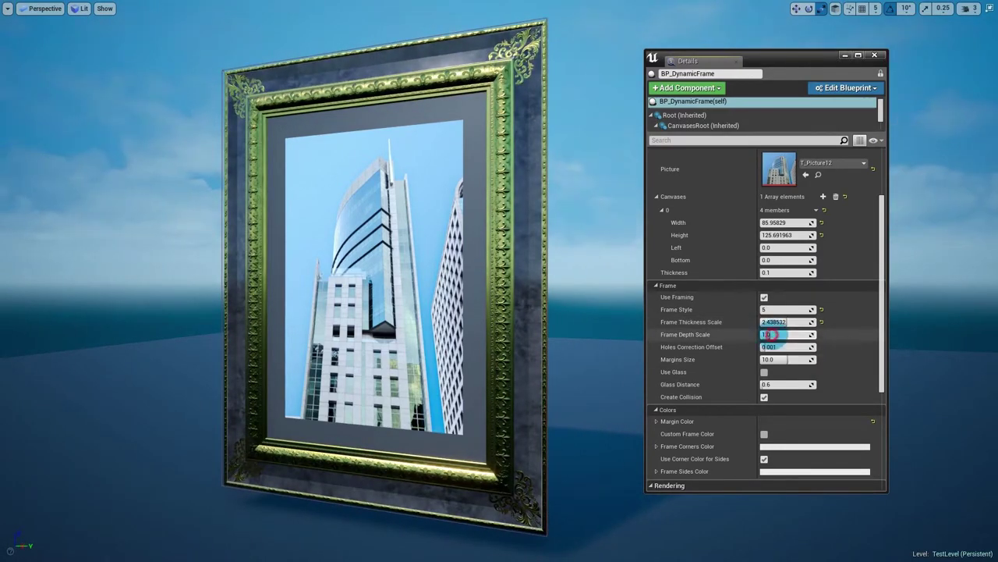
key("Return")
type("0.1")
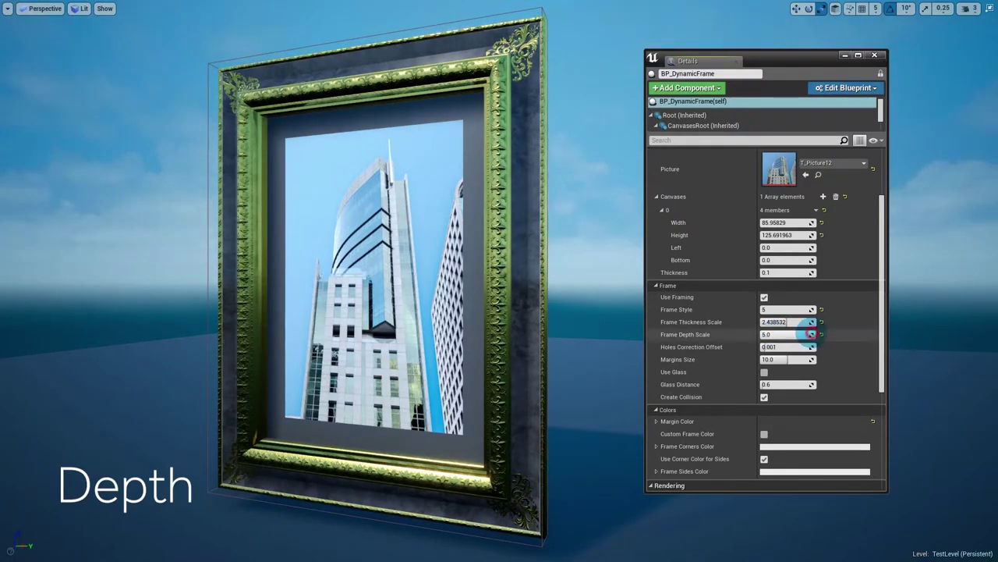
key("Return")
mouse_move(764, 334)
left_mouse_down()
mouse_move(786, 334)
mouse_move(803, 359)
mouse_move(772, 359)
left_mouse_up()
Step: Enable glass at Glass Distance 0.1, toggling it and orbiting to inspect the frame
left_click(765, 372)
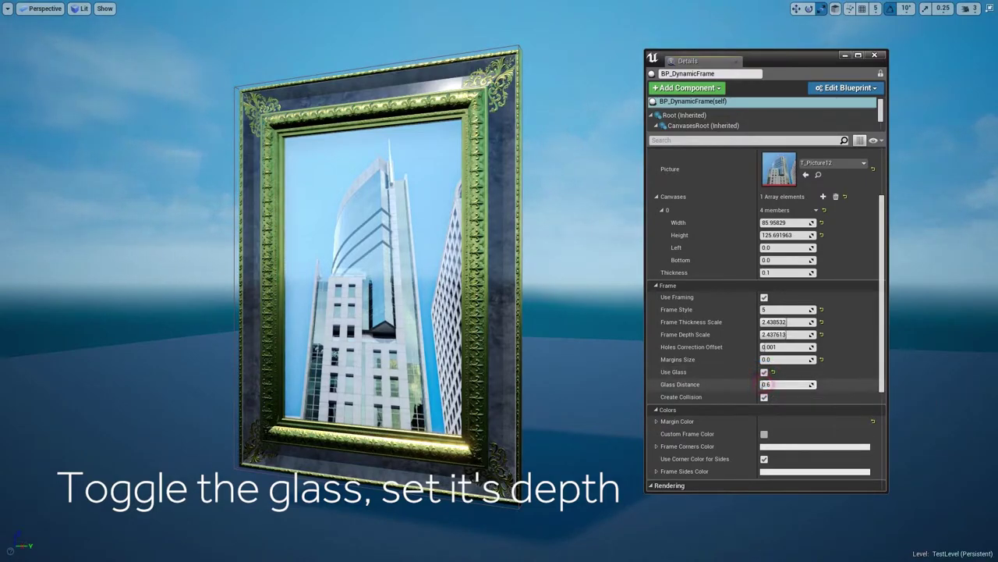
mouse_move(792, 384)
left_mouse_down()
mouse_move(803, 384)
mouse_move(776, 384)
left_mouse_up()
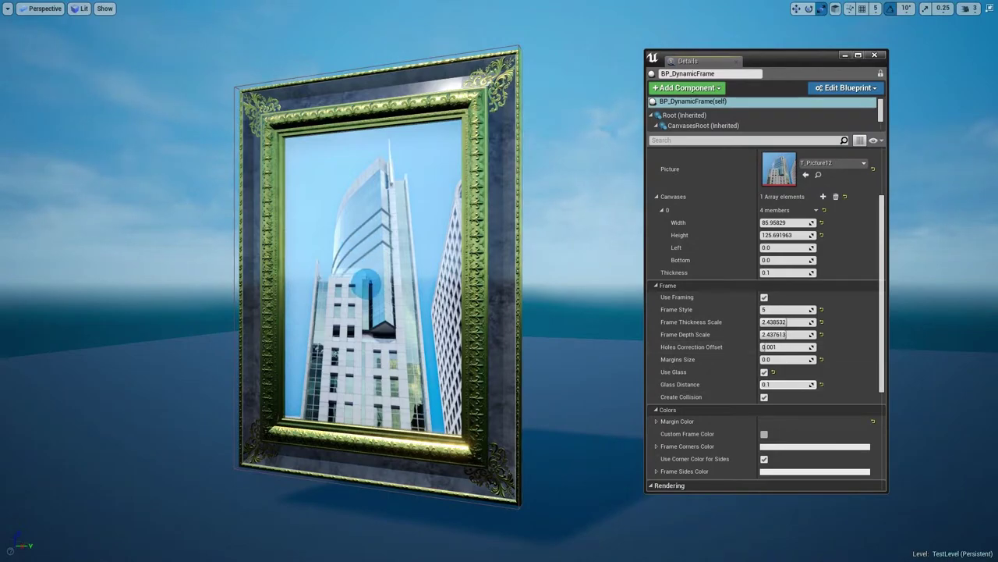
left_click_drag(367, 283, 366, 282, "alt")
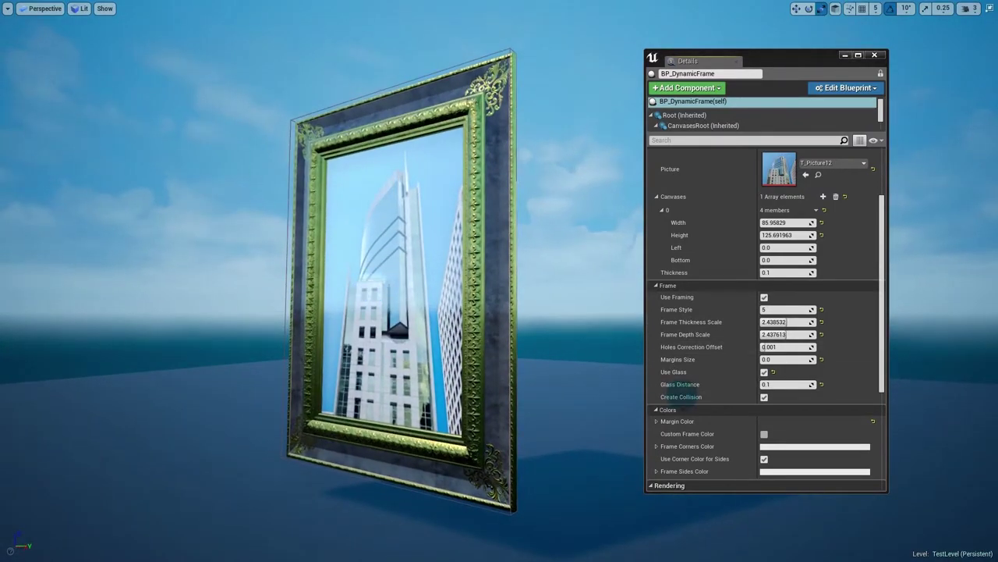
left_click(764, 372)
left_click(765, 372)
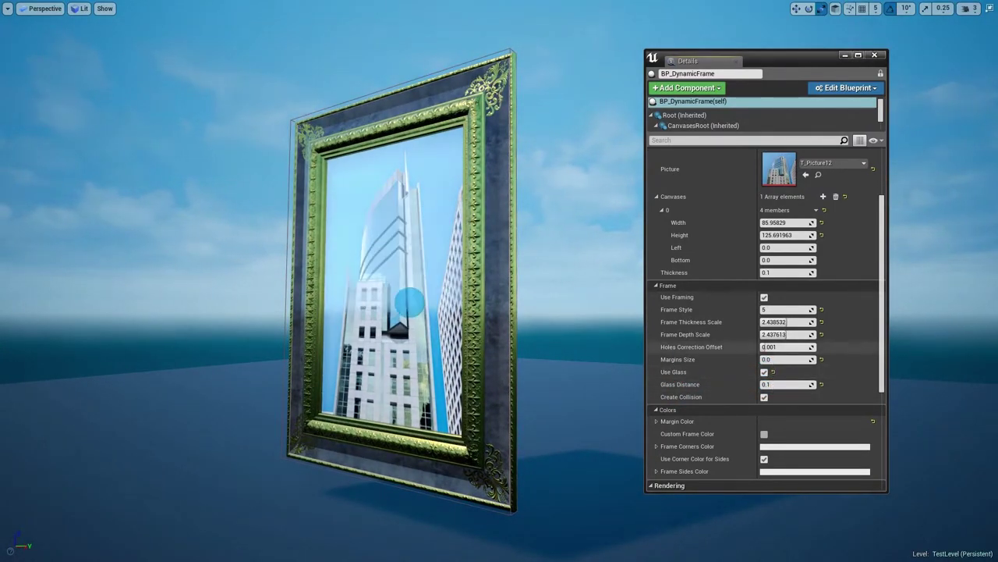
left_click_drag(412, 301, 411, 301, "alt")
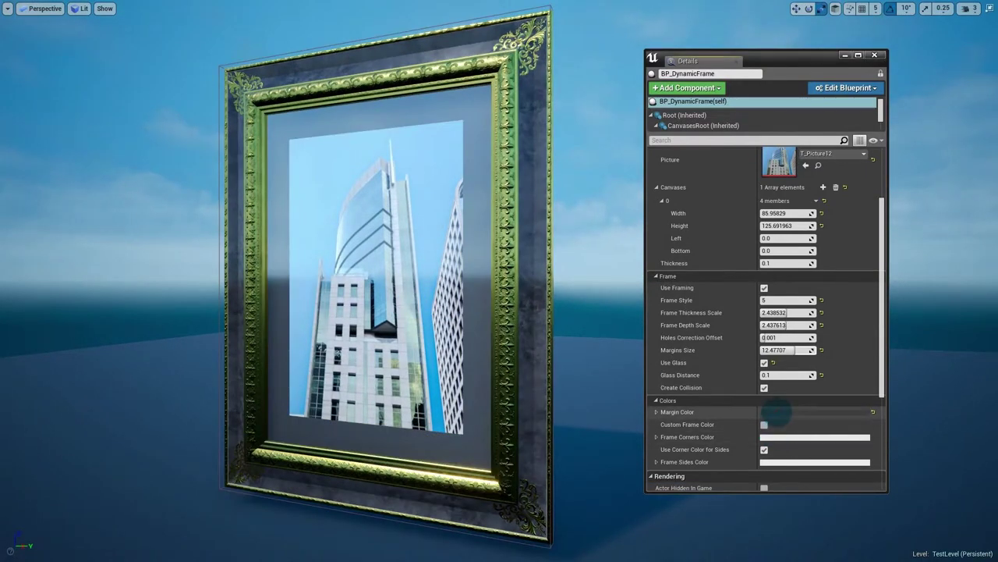
Step: Set the Margin Color to dark red in the Color Picker
left_click(777, 411)
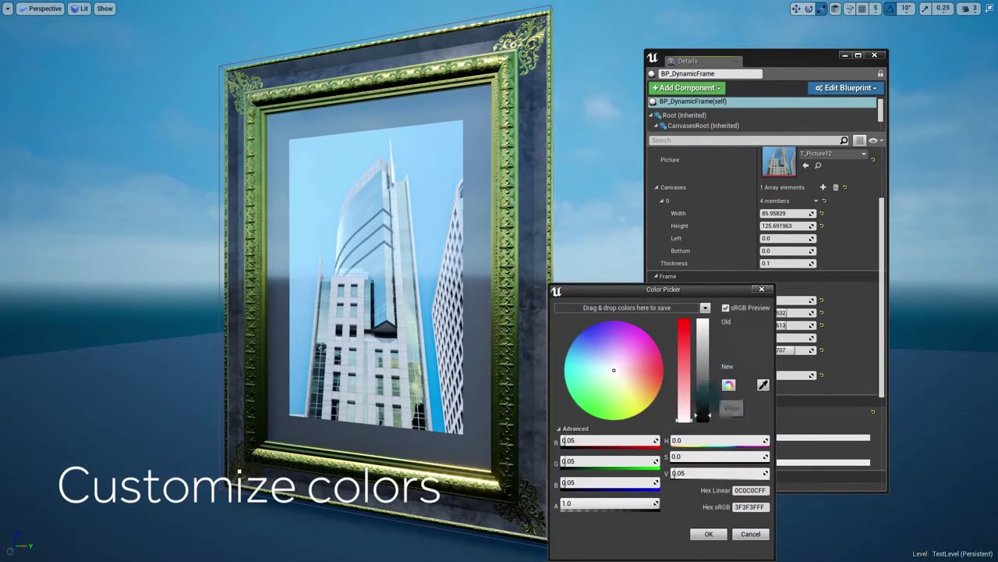
left_click_drag(697, 414, 703, 323)
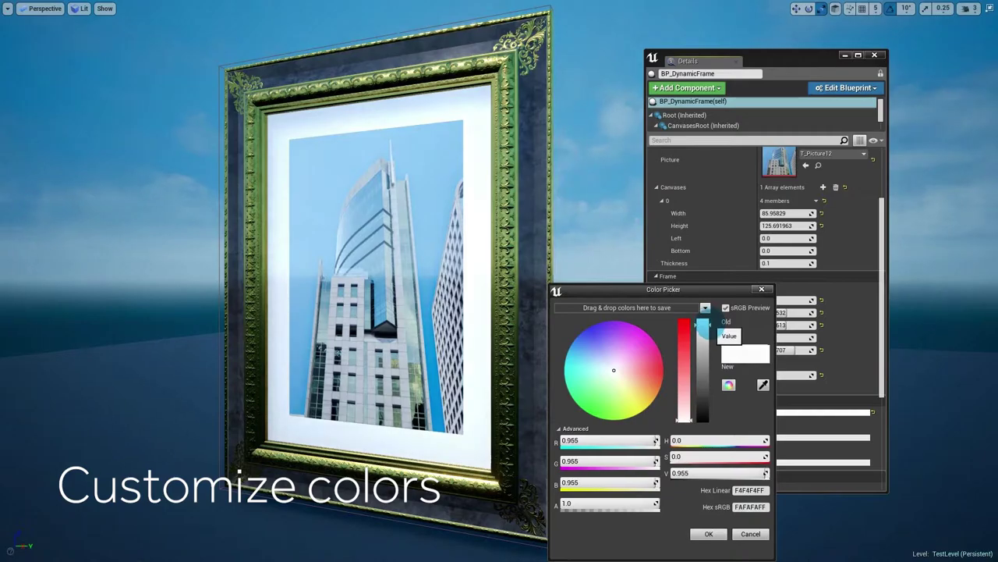
mouse_move(639, 357)
left_mouse_down()
mouse_move(660, 382)
mouse_move(663, 368)
left_mouse_up()
left_click_drag(697, 326, 696, 382)
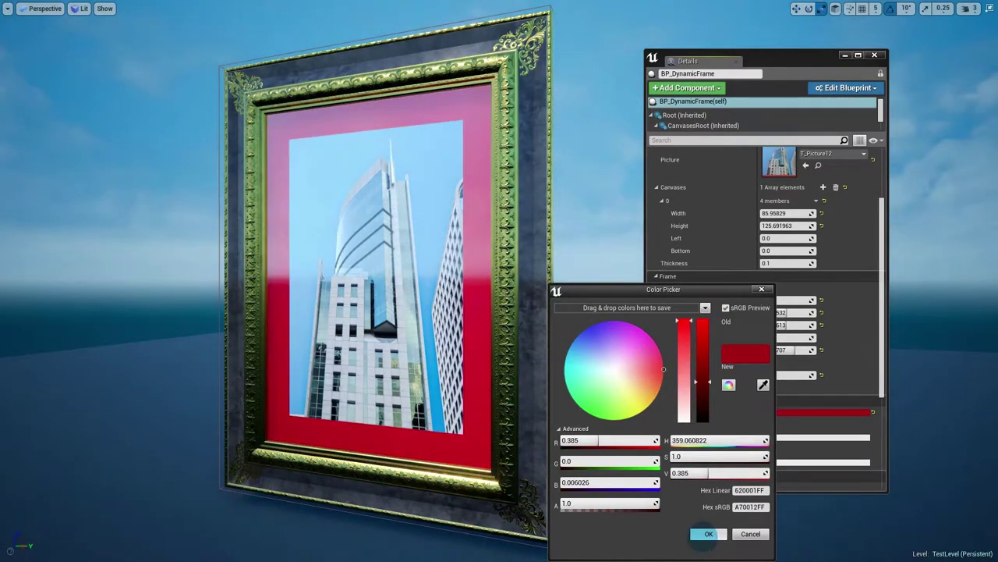
left_click(708, 534)
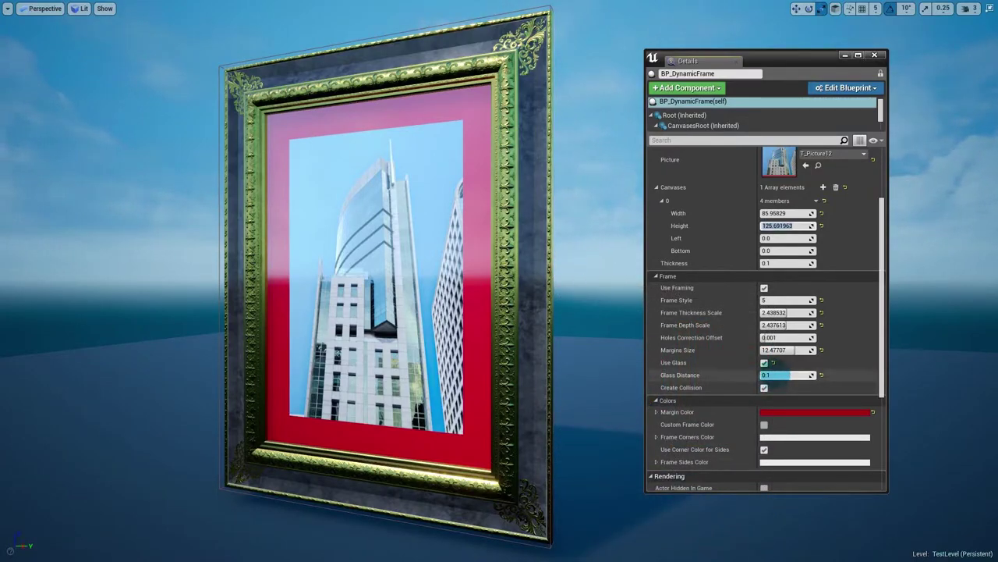
Step: Turn off the glass and enable Custom Frame Color
left_click(764, 362)
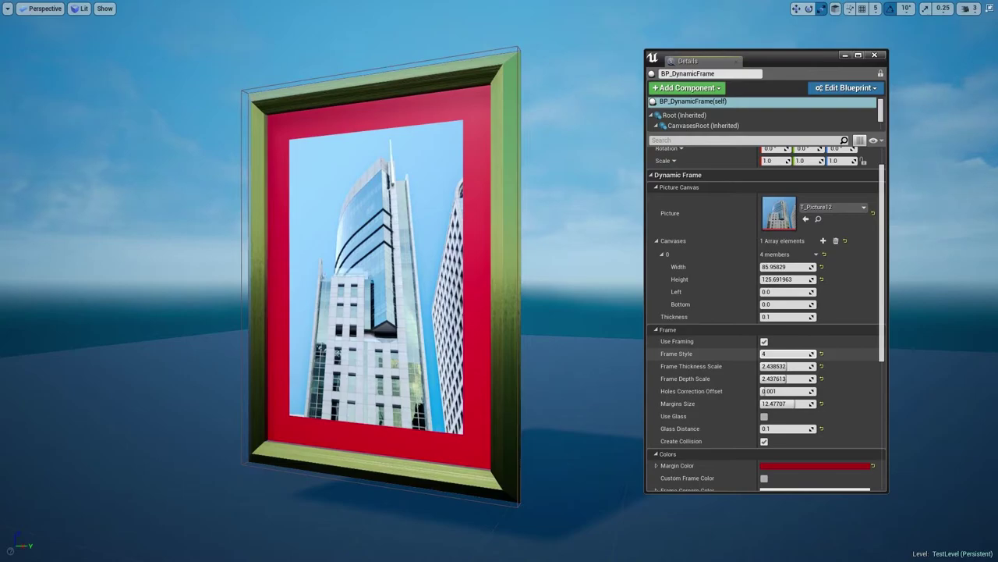
scroll(784, 442, "down", 3)
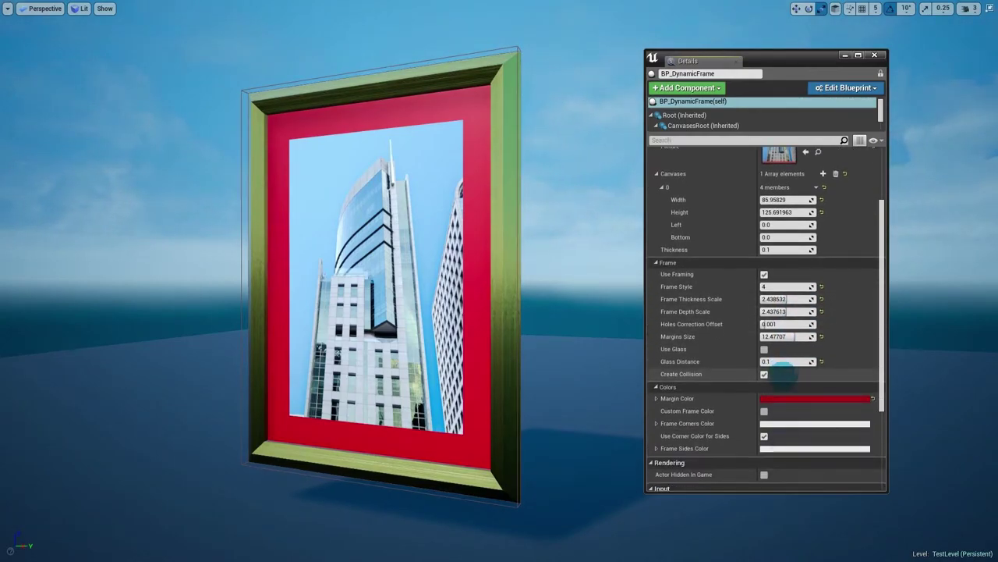
left_click(764, 411)
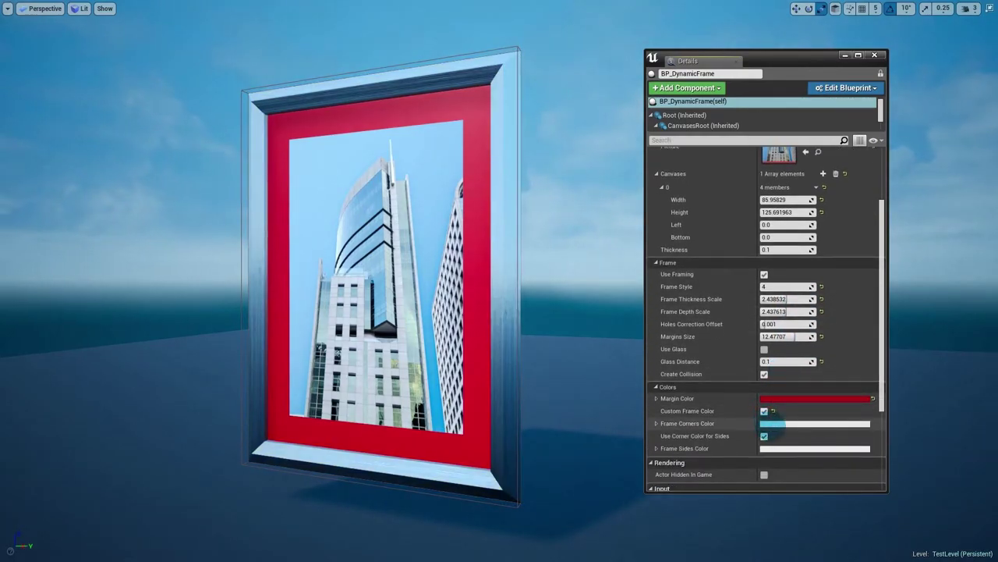
Step: Tint the frame corners a pale bluish grey (sRGB E0DEE4)
left_click(771, 424)
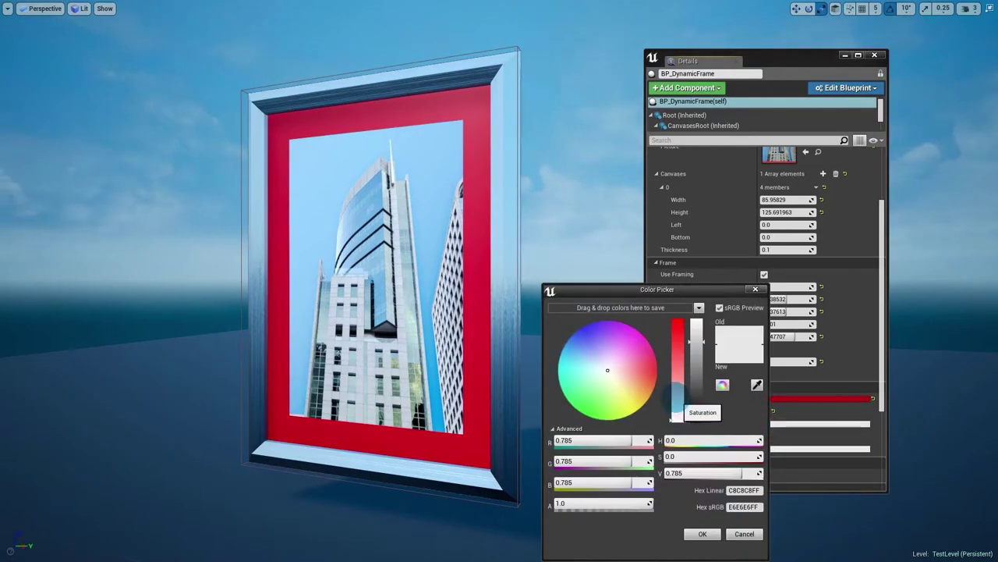
mouse_move(690, 337)
left_mouse_down()
mouse_move(700, 434)
mouse_move(663, 354)
mouse_move(678, 415)
left_mouse_up()
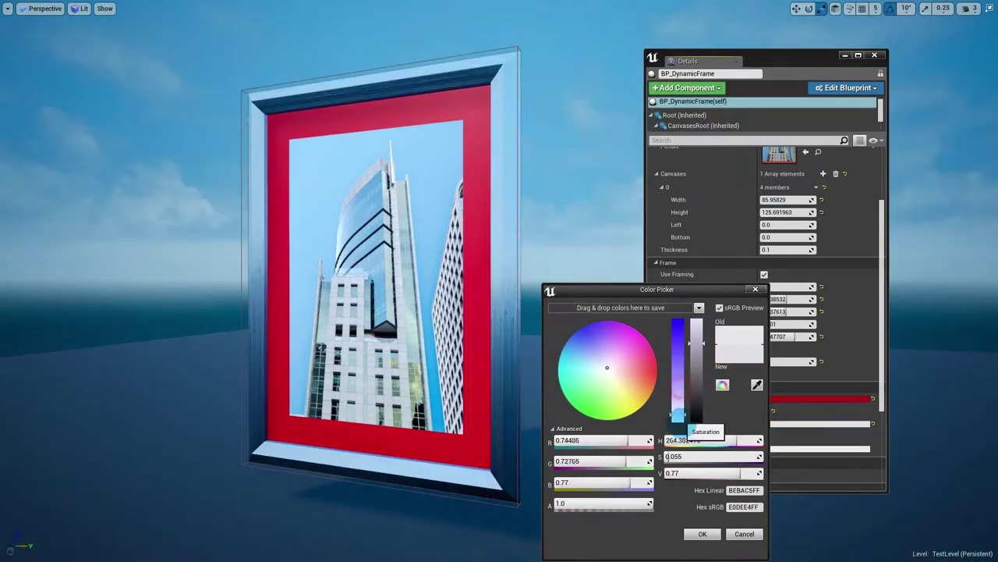
left_click(702, 534)
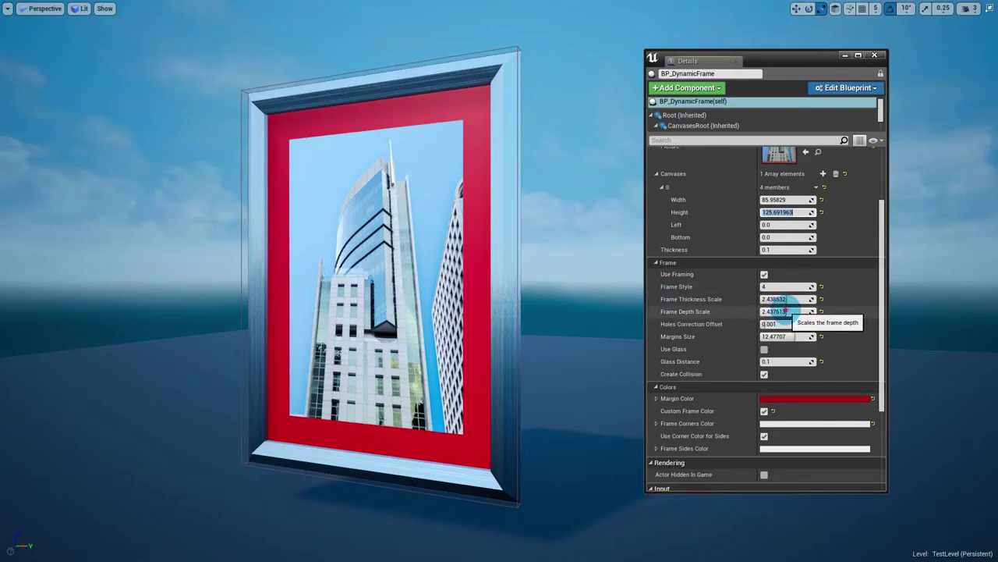
Step: Make the frame shallower, turn off Use Framing, and raise canvas Thickness to about 8.7
left_click_drag(786, 312, 767, 311)
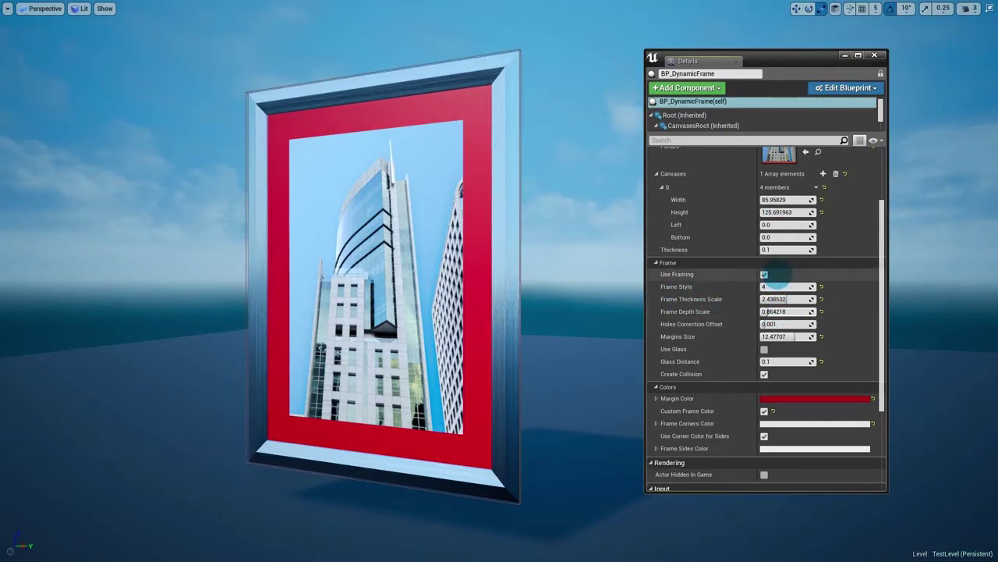
left_click(764, 273)
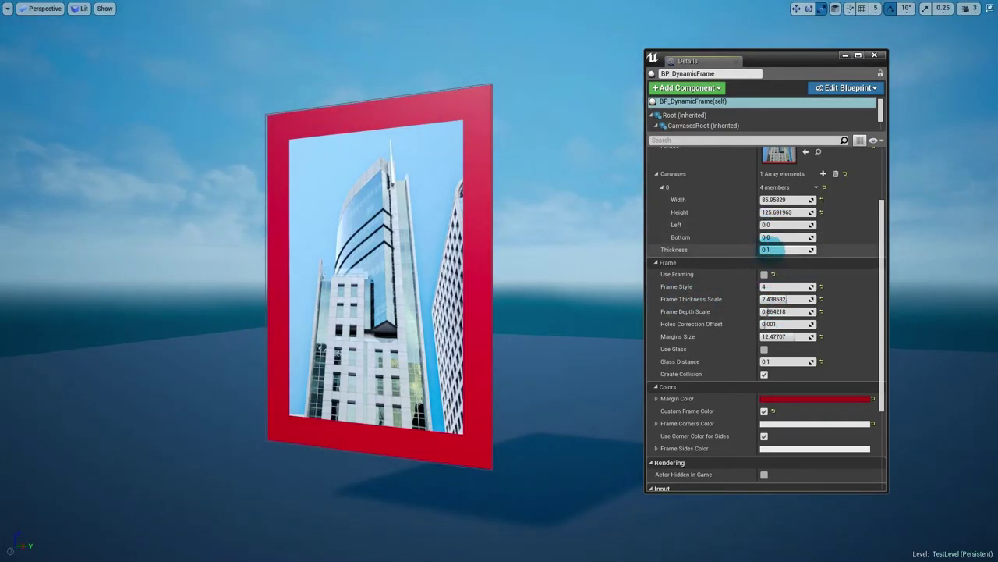
left_click_drag(768, 249, 780, 250)
Step: Add glass, orbit to check the deep canvas block, then remove the glass
left_click(764, 349)
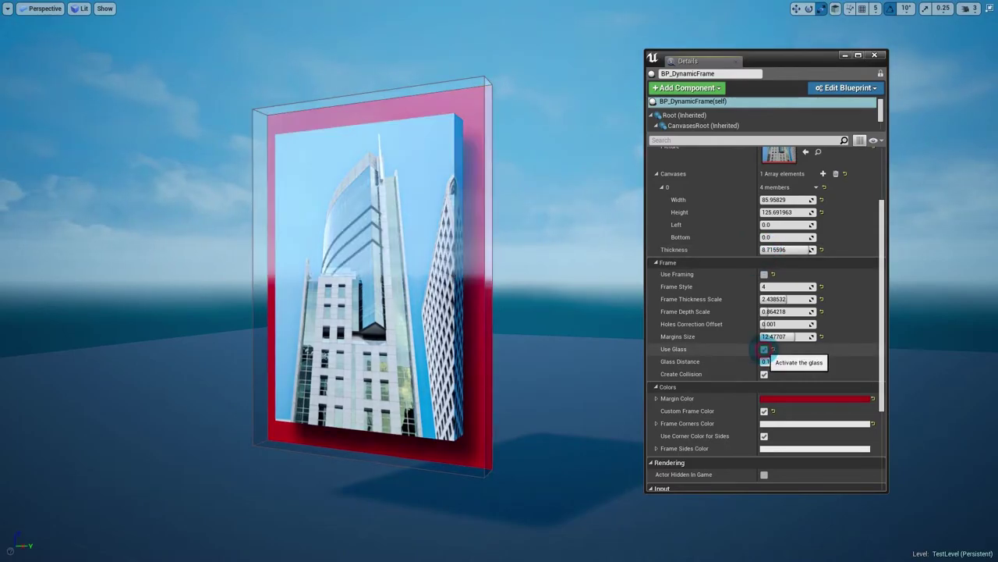
left_click_drag(374, 273, 375, 195, "alt")
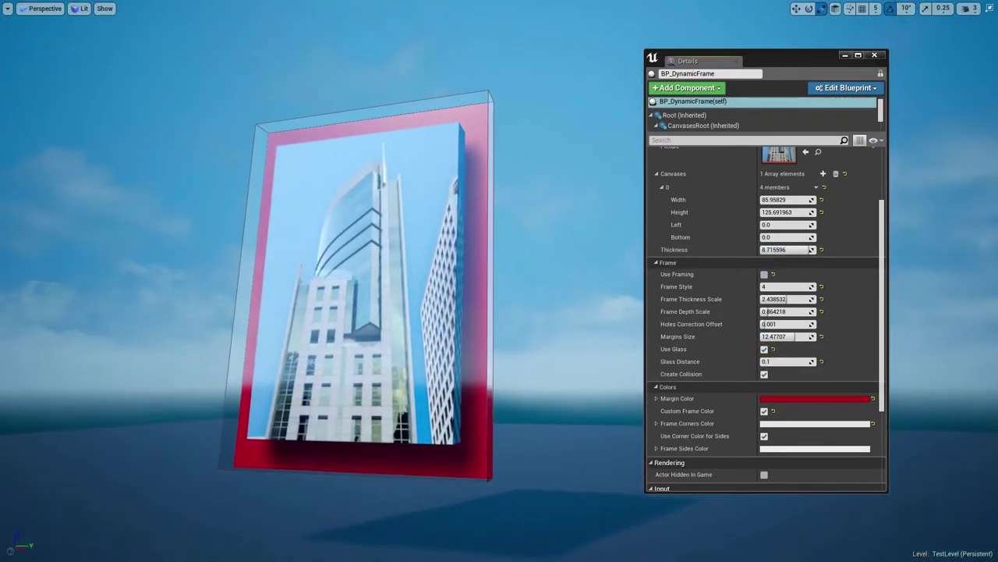
left_click_drag(375, 271, 375, 271, "alt")
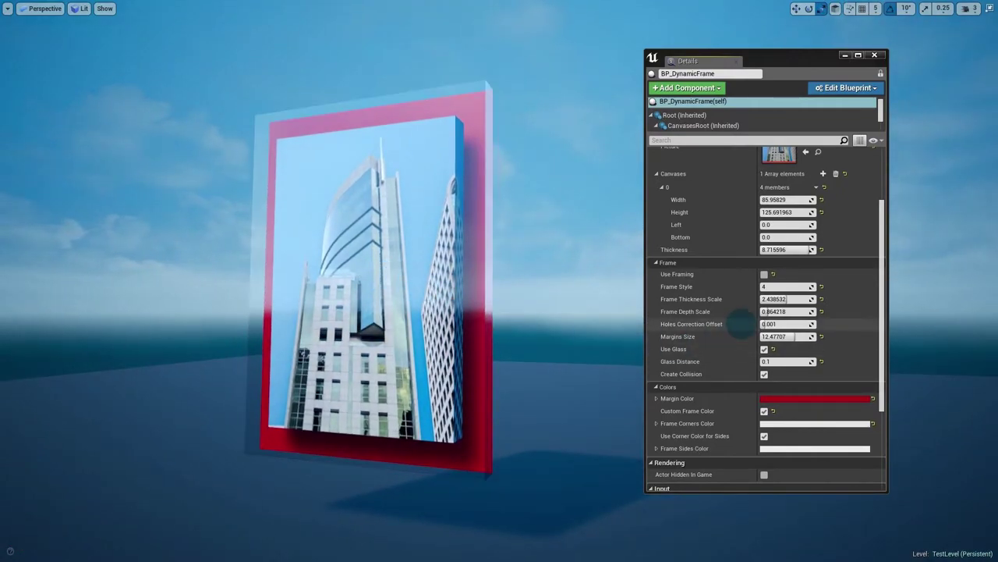
left_click(764, 348)
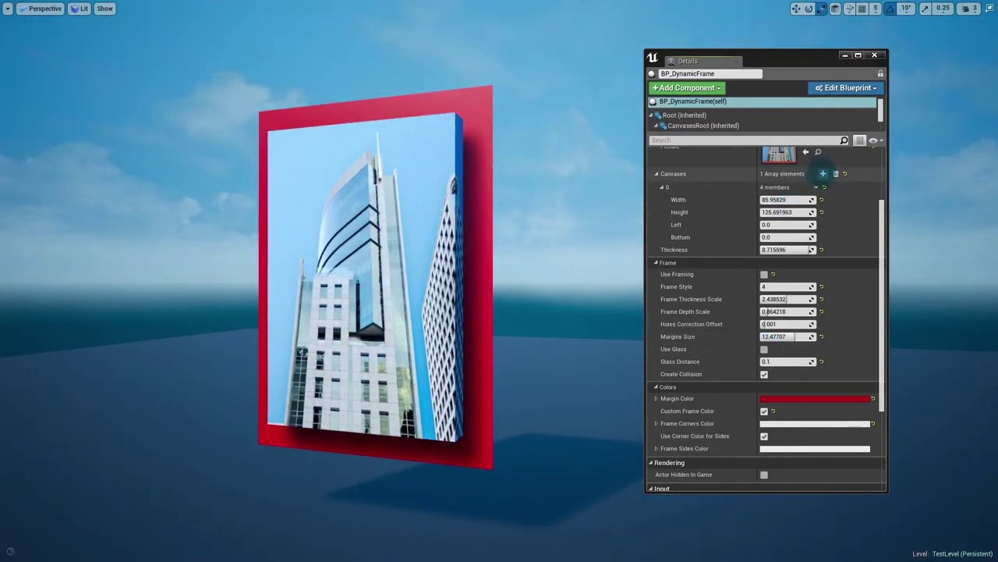
Step: Add a second canvas, offset its Left, heighten canvas 0, and set Margins Size to 0
left_click(831, 220)
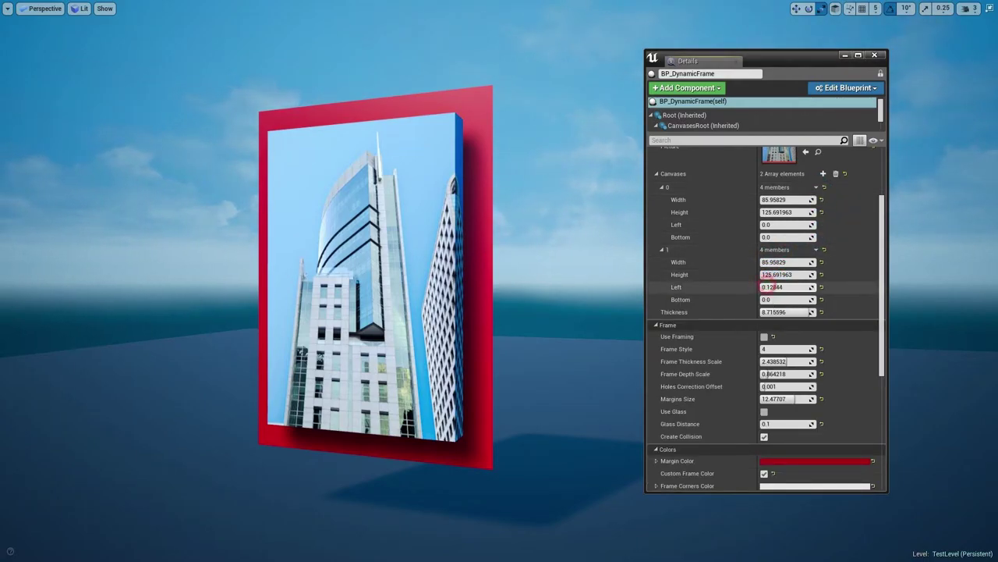
mouse_move(780, 287)
left_mouse_down()
mouse_move(748, 262)
mouse_move(790, 262)
left_mouse_up()
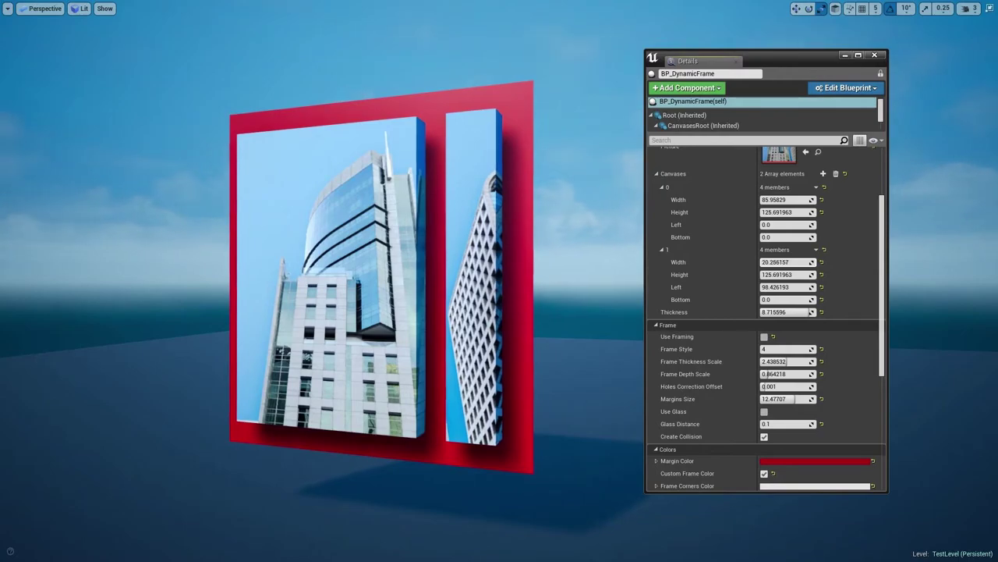
mouse_move(784, 212)
left_mouse_down()
mouse_move(803, 212)
mouse_move(788, 212)
left_mouse_up()
left_click_drag(784, 287, 769, 287)
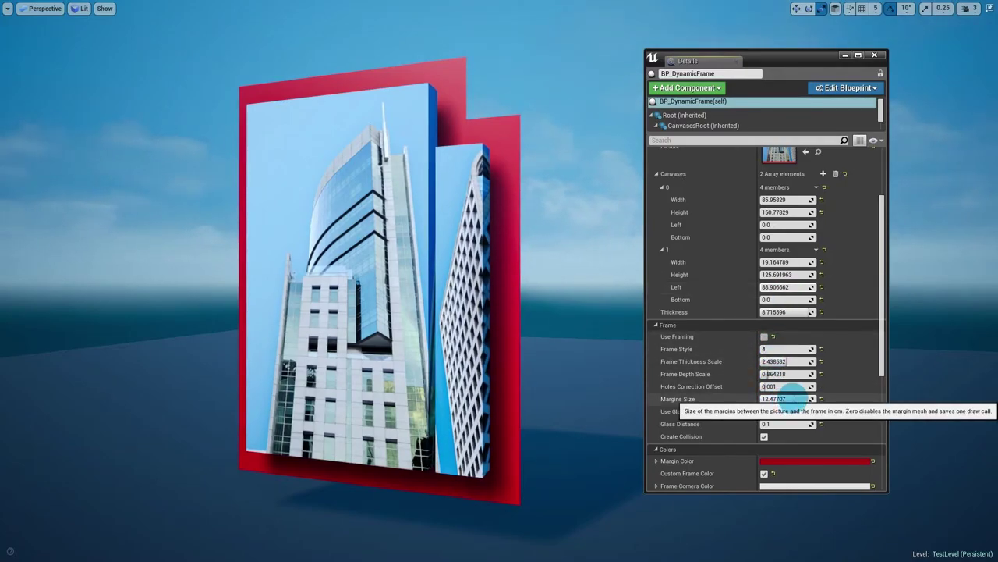
left_click_drag(784, 398, 768, 399)
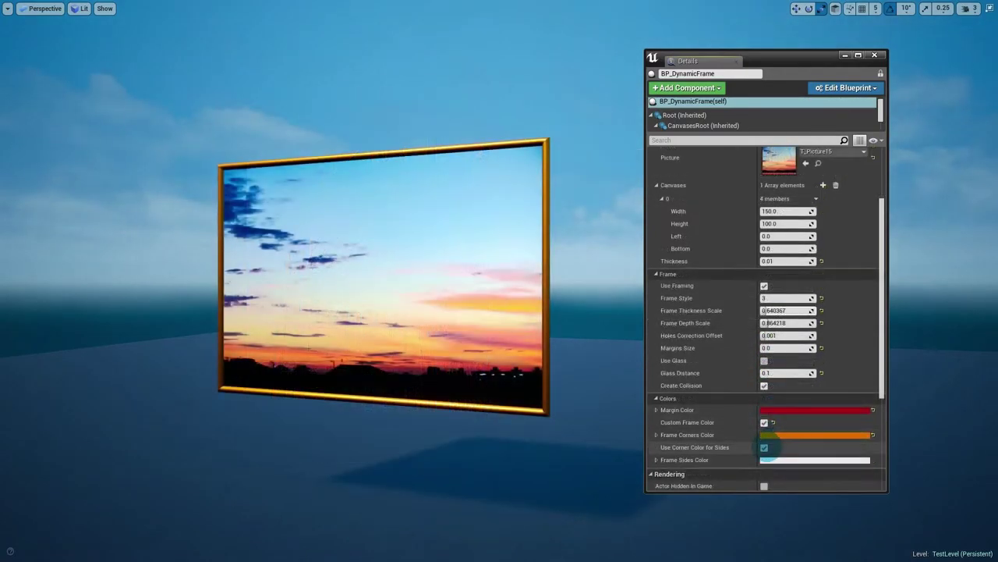
Step: Give the sides their own colour, thickness scale about 2.53, and dark grey Frame Sides Color
left_click(765, 447)
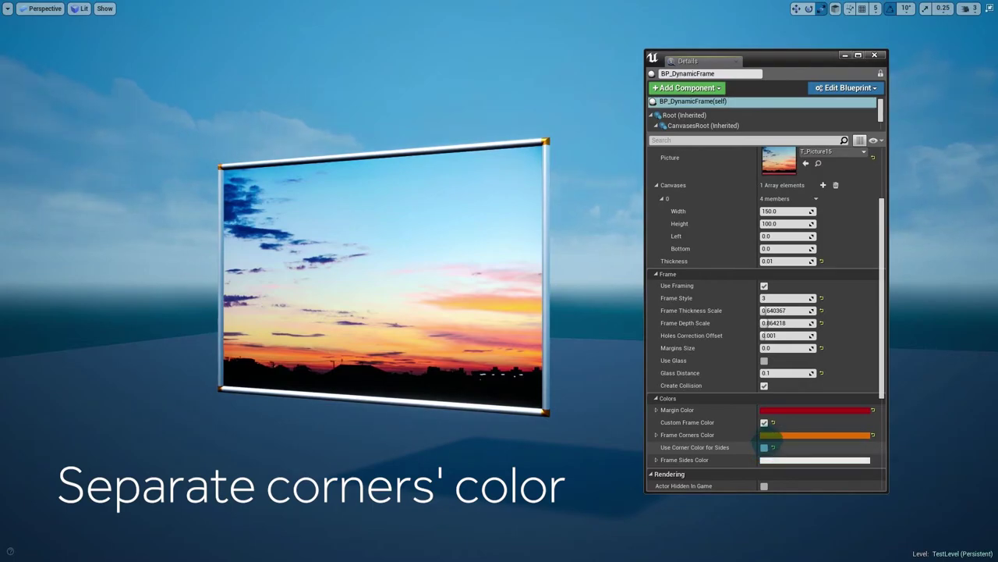
left_click_drag(768, 311, 788, 311)
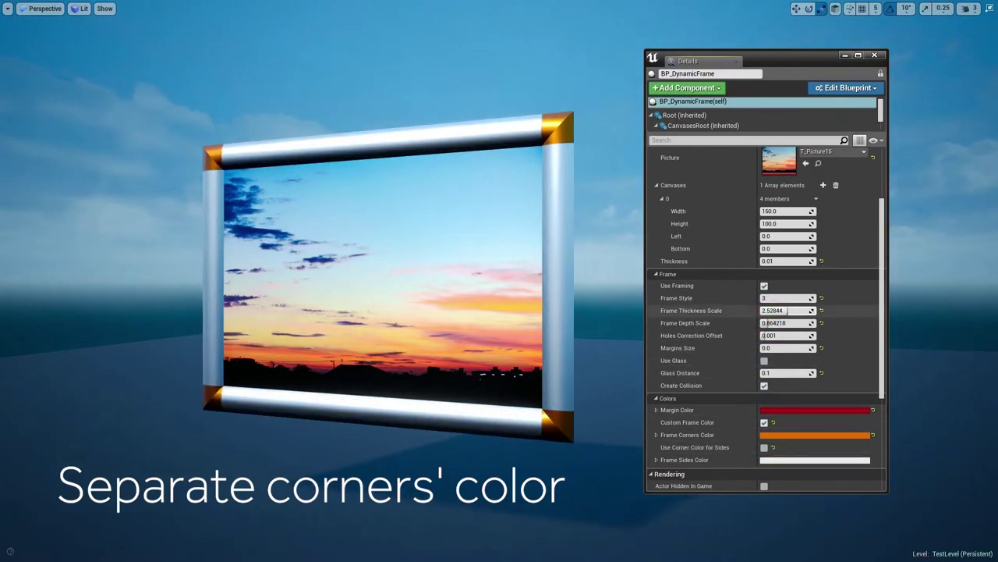
left_click(811, 460)
left_click_drag(663, 358, 633, 326)
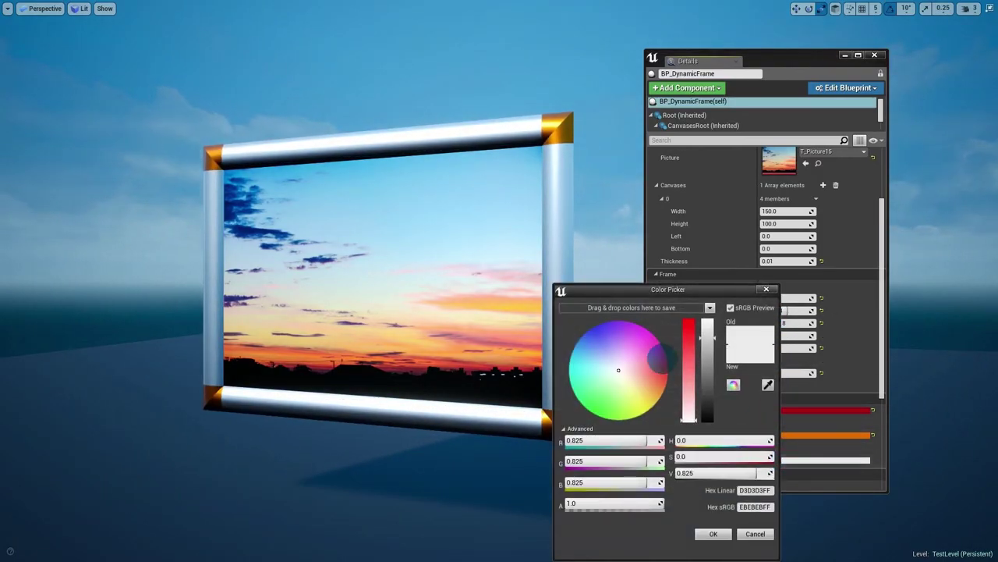
left_click_drag(749, 473, 690, 468)
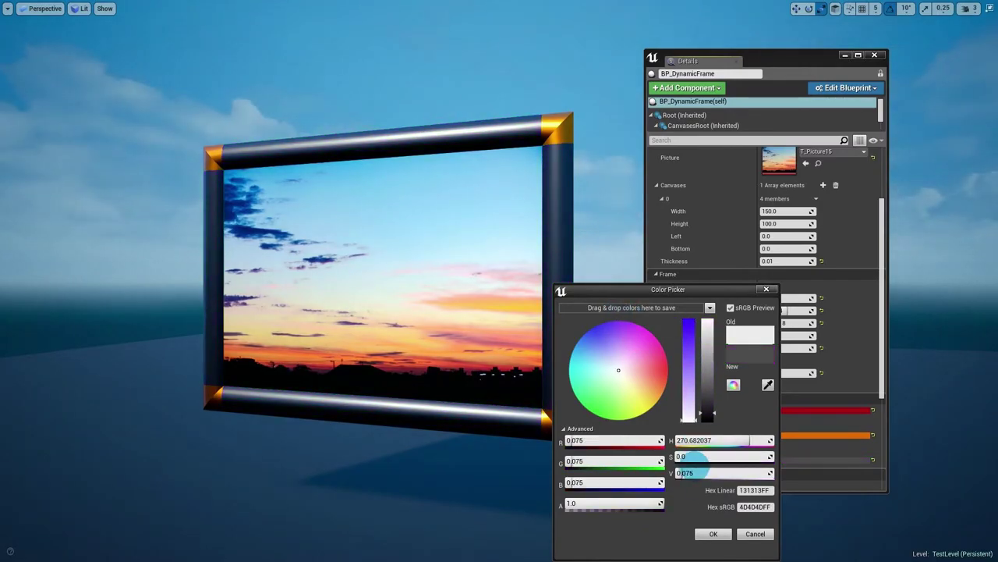
left_click(713, 534)
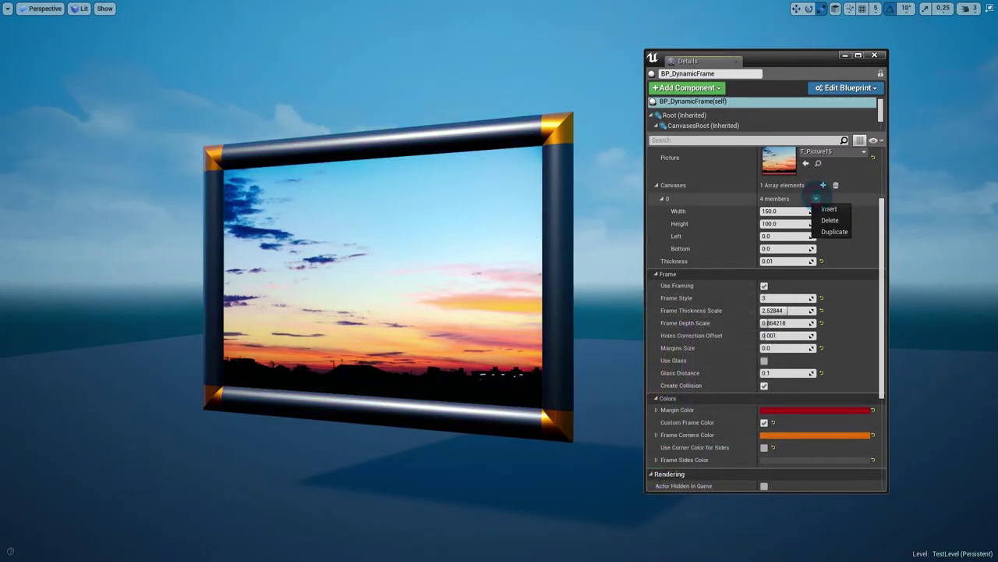
Step: Duplicate canvas 0, raise the new canvas above the first, and thin the frame to about 0.6
left_click(832, 231)
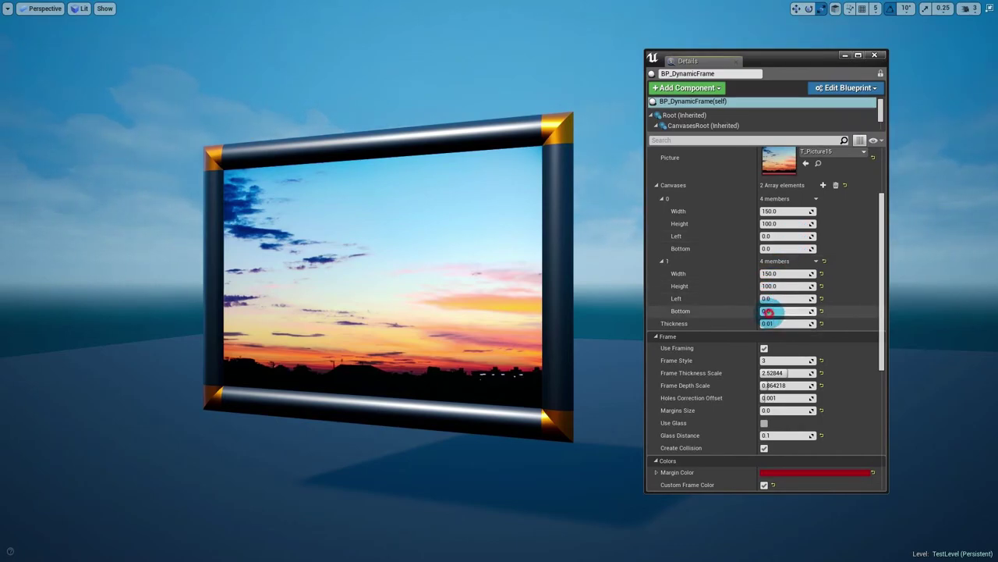
left_click_drag(786, 310, 811, 310)
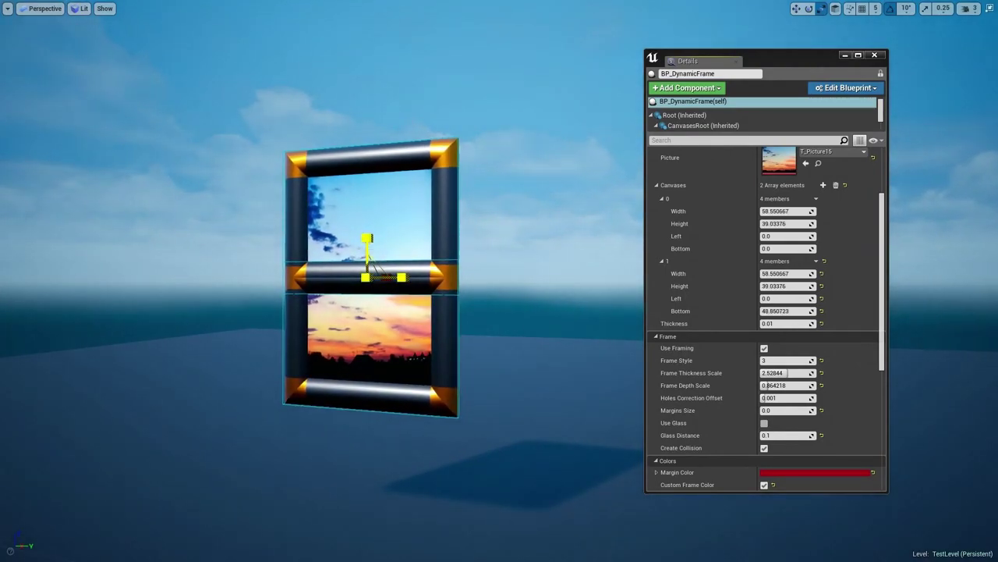
left_click_drag(788, 373, 765, 373)
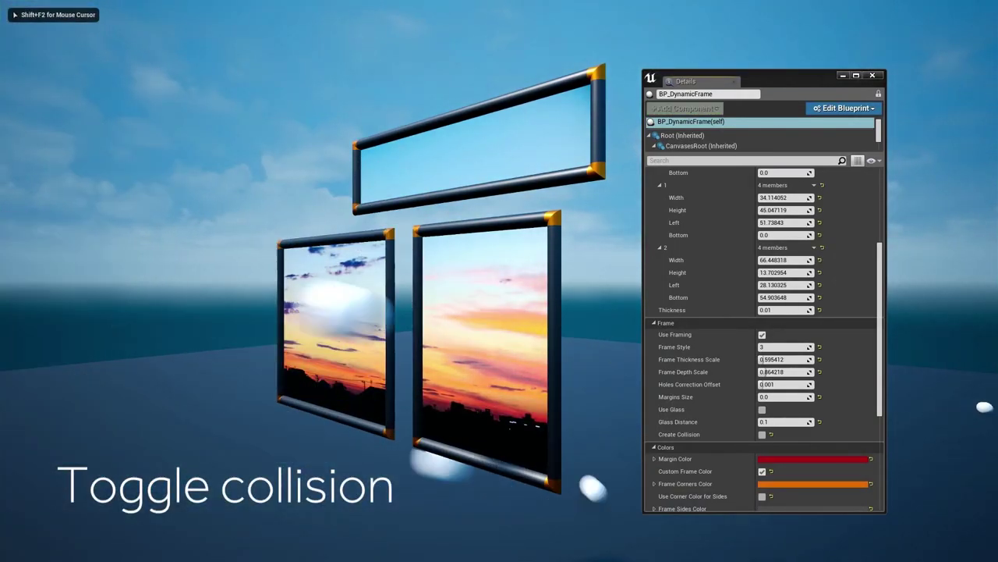
Step: Stop play, enable Create Collision for the canvases and borders, and play-test the collisions again
key("Escape")
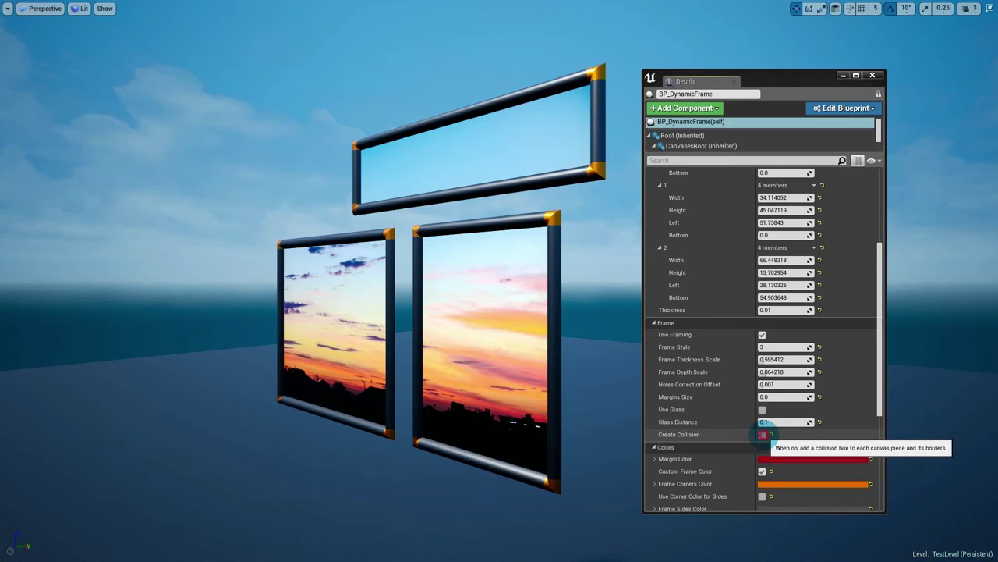
left_click(762, 434)
key("alt+p")
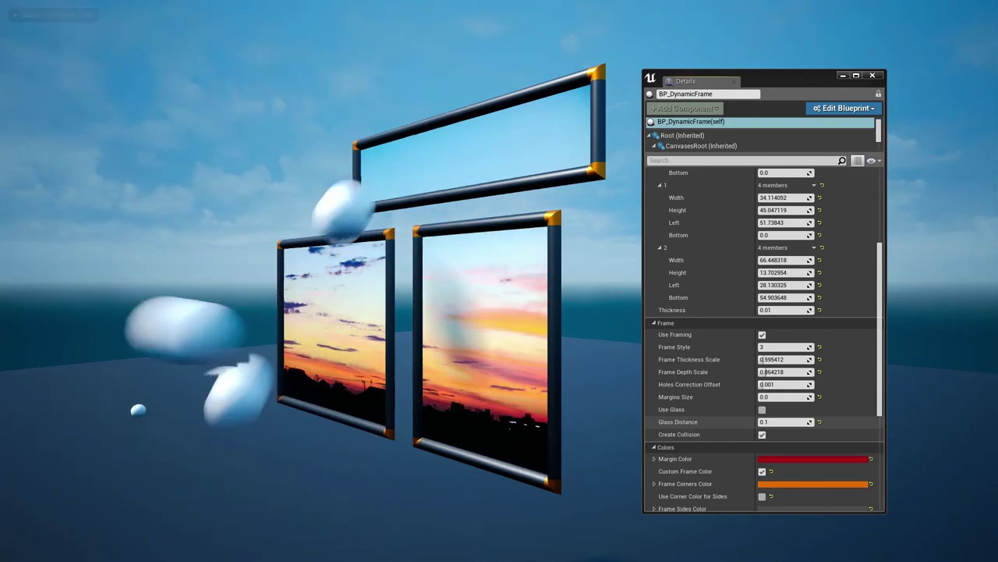
Step: Delete Canvases element 2, narrow canvas 0 to width 29.364311, and play-test the level
key("Escape")
left_click(814, 314)
left_click(831, 356)
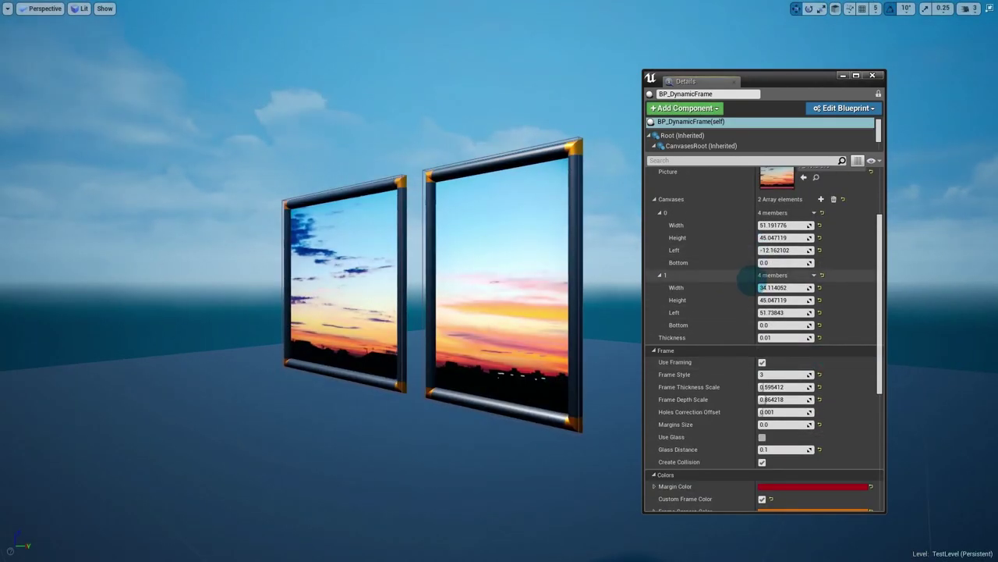
left_click_drag(784, 224, 795, 375)
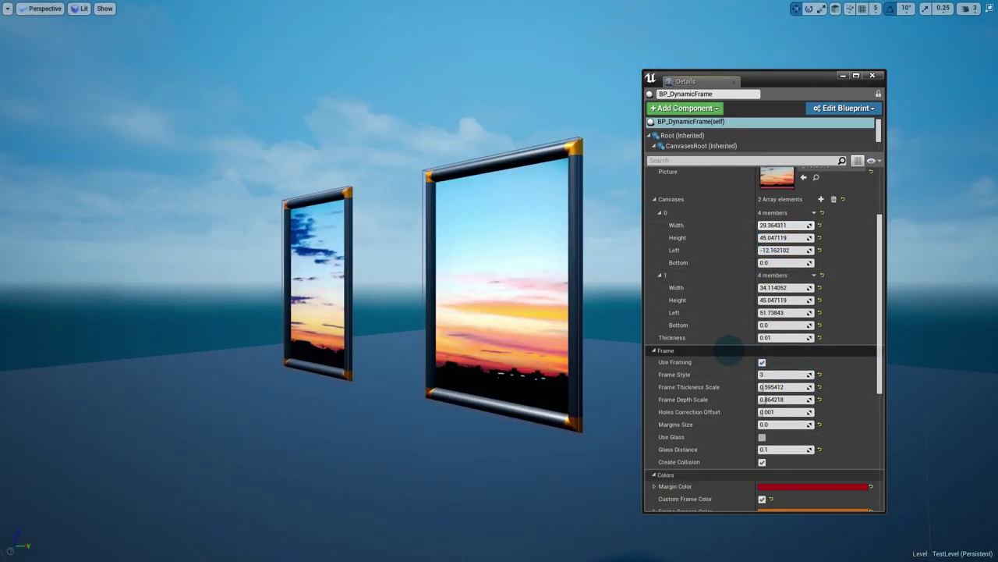
key("alt+p")
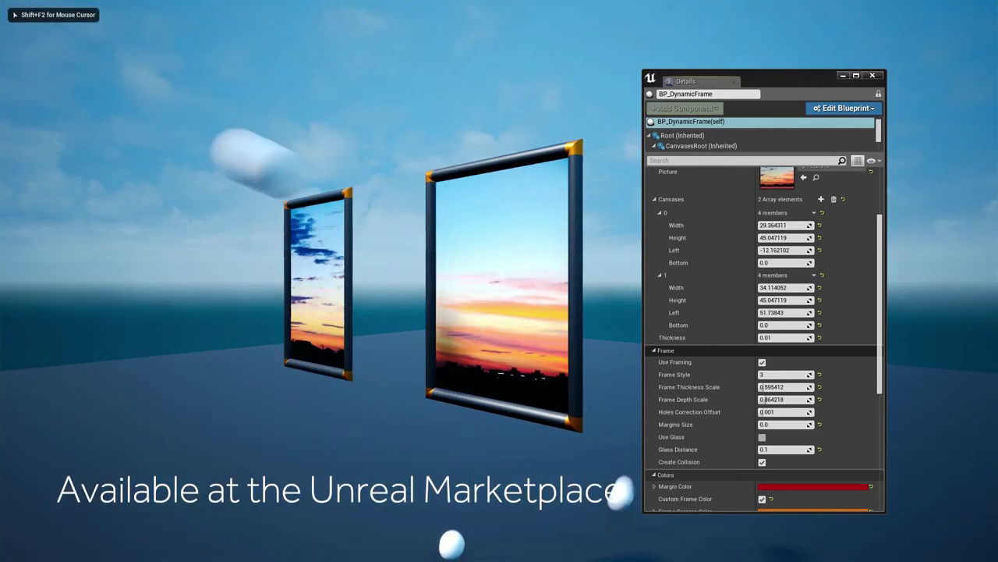